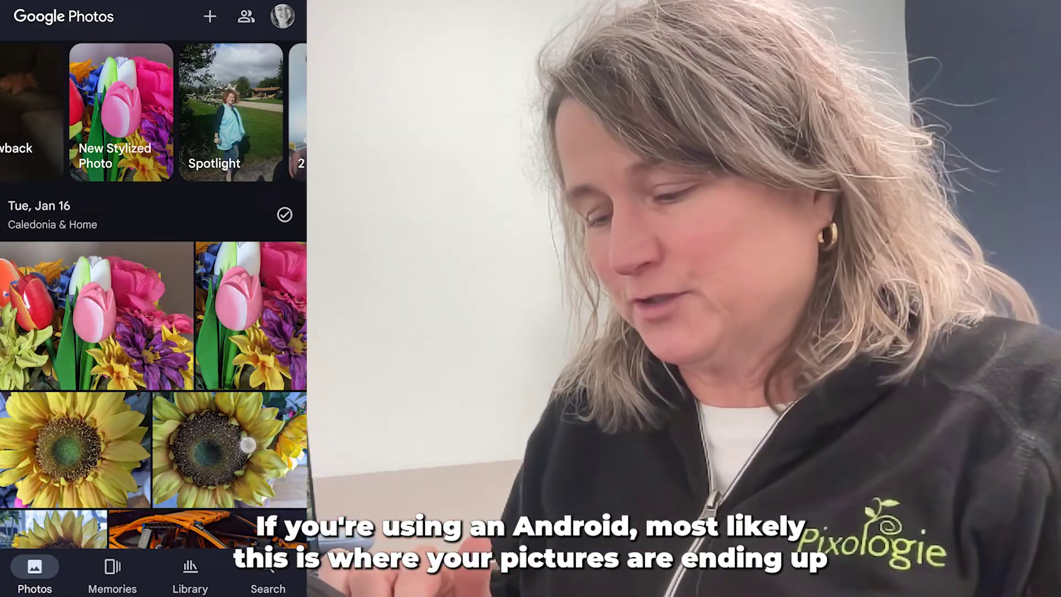
Scroll the Google Photos timeline down and back up to the top.
{"action": "scroll", "coordinate": [248, 444], "scroll_direction": "down", "scroll_amount": 3}
{"action": "scroll", "coordinate": [240, 380], "scroll_direction": "up", "scroll_amount": 1}
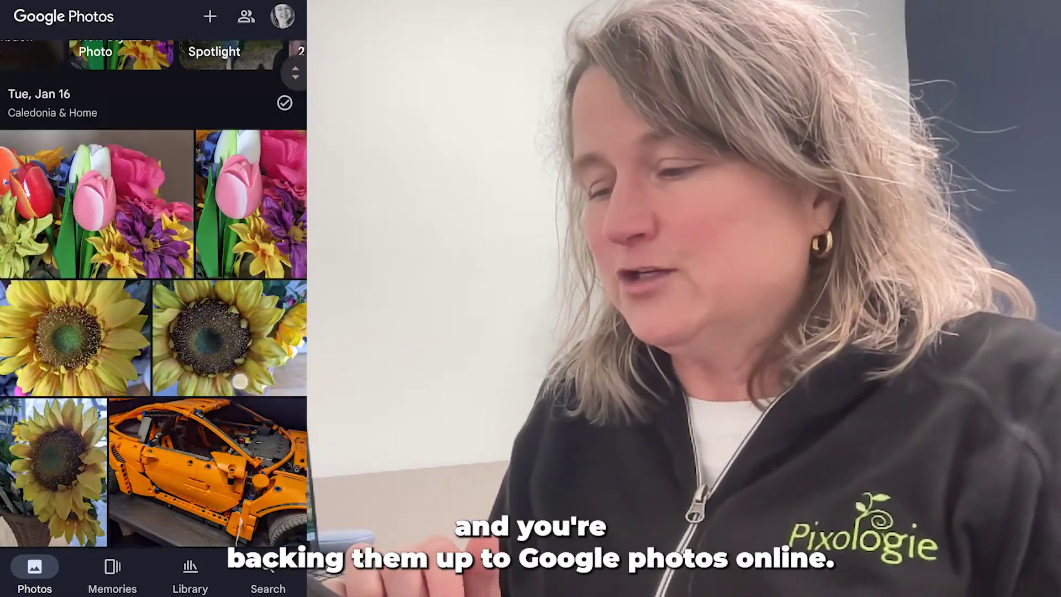
{"action": "scroll", "coordinate": [240, 380], "scroll_direction": "up", "scroll_amount": 2}
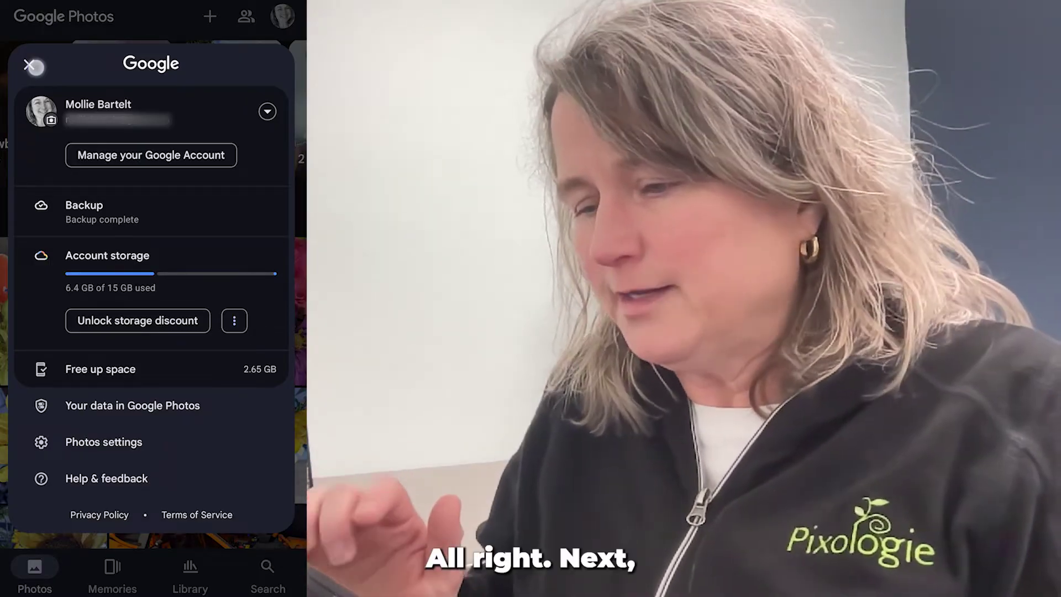
Close the account panel and scroll through the photo timeline.
{"action": "left_click", "coordinate": [30, 66]}
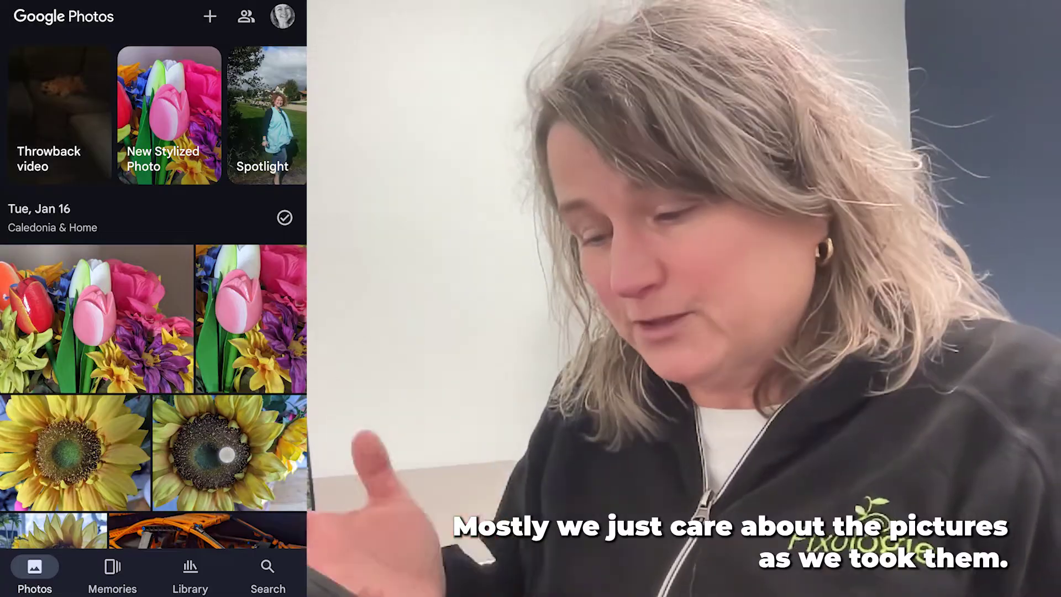
{"action": "scroll", "coordinate": [153, 276], "scroll_direction": "down", "scroll_amount": 5}
{"action": "left_click_drag", "start_coordinate": [226, 187], "coordinate": [227, 251]}
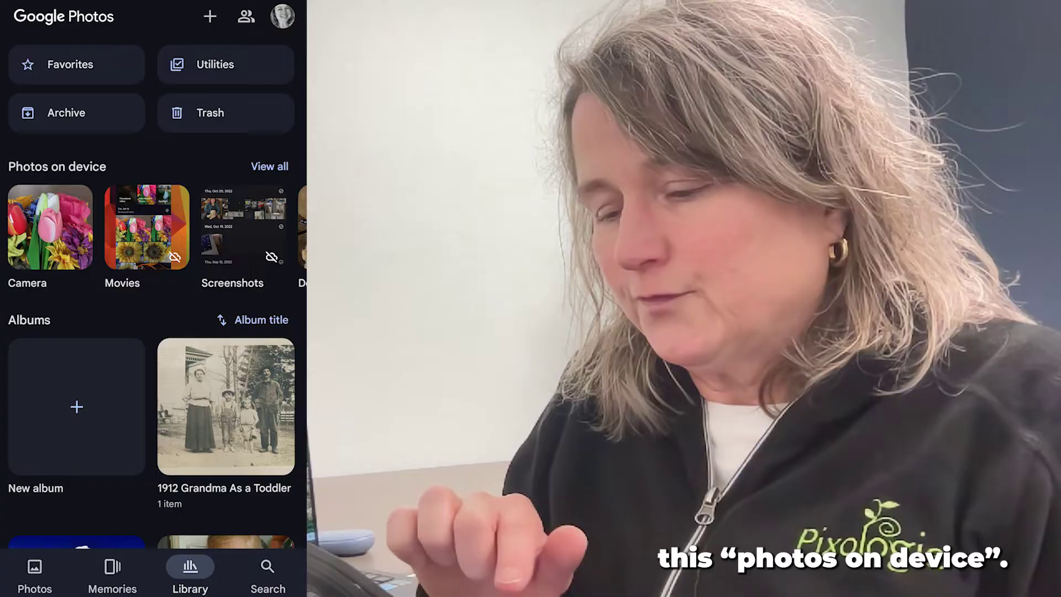
Swipe through the Photos on device carousel (Camera, Movies, Screenshots) in the Library.
{"action": "left_click_drag", "start_coordinate": [260, 232], "coordinate": [110, 232]}
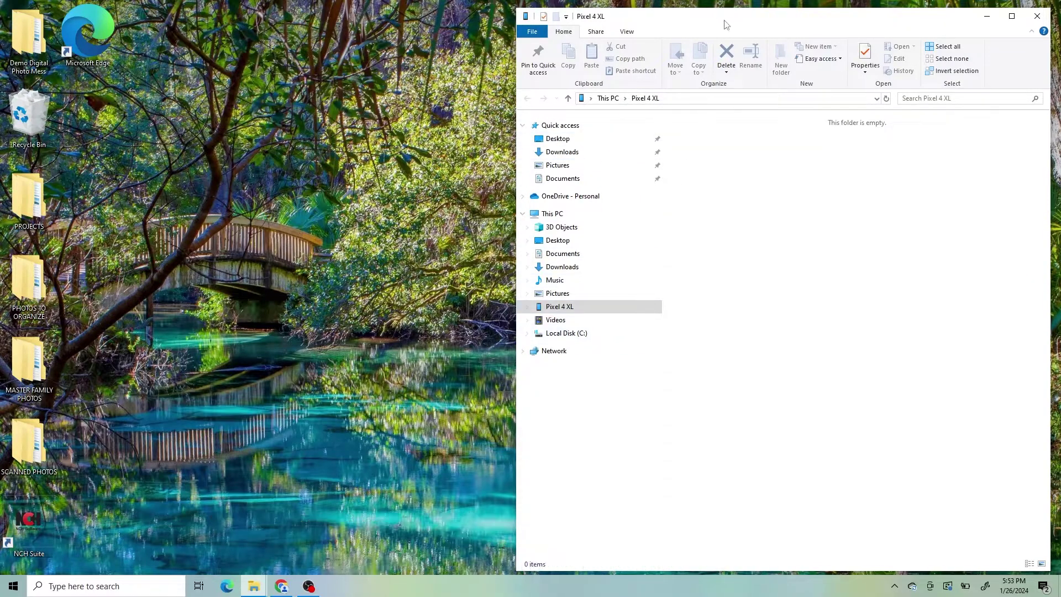
Move the Explorer window left and select the Pixel 4 XL, which lists 0 items.
{"action": "left_click_drag", "start_coordinate": [731, 22], "coordinate": [649, 20]}
{"action": "left_click", "coordinate": [493, 308]}
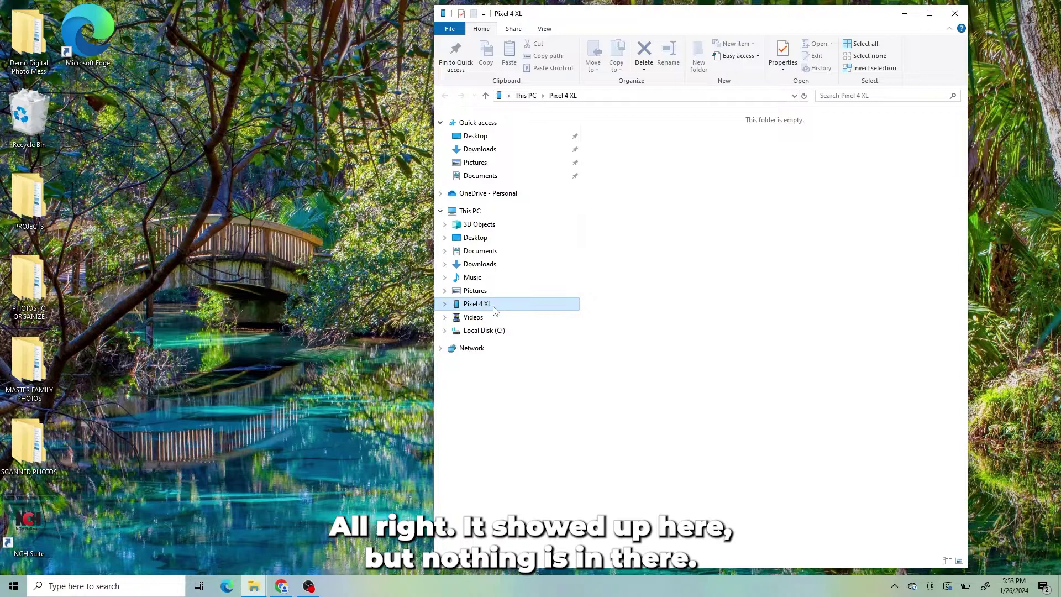
Reselect the Pixel 4 XL in File Explorer to show Internal shared storage (29.4 GB free).
{"action": "left_click", "coordinate": [647, 206]}
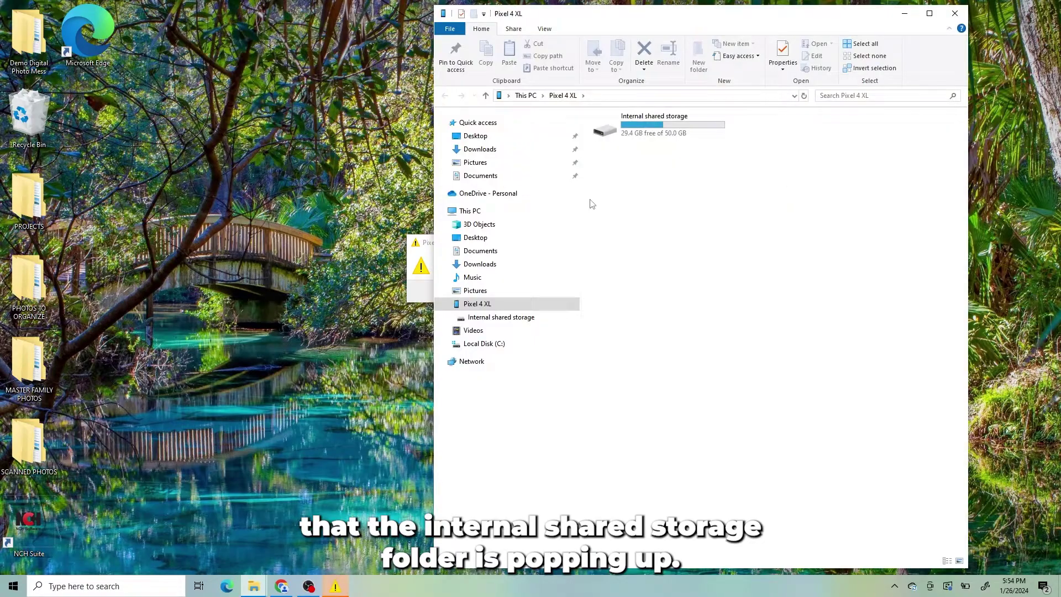
Open the Pixel 4 XL's Internal shared storage, then DCIM, then Camera.
{"action": "left_click_drag", "start_coordinate": [613, 18], "coordinate": [515, 17]}
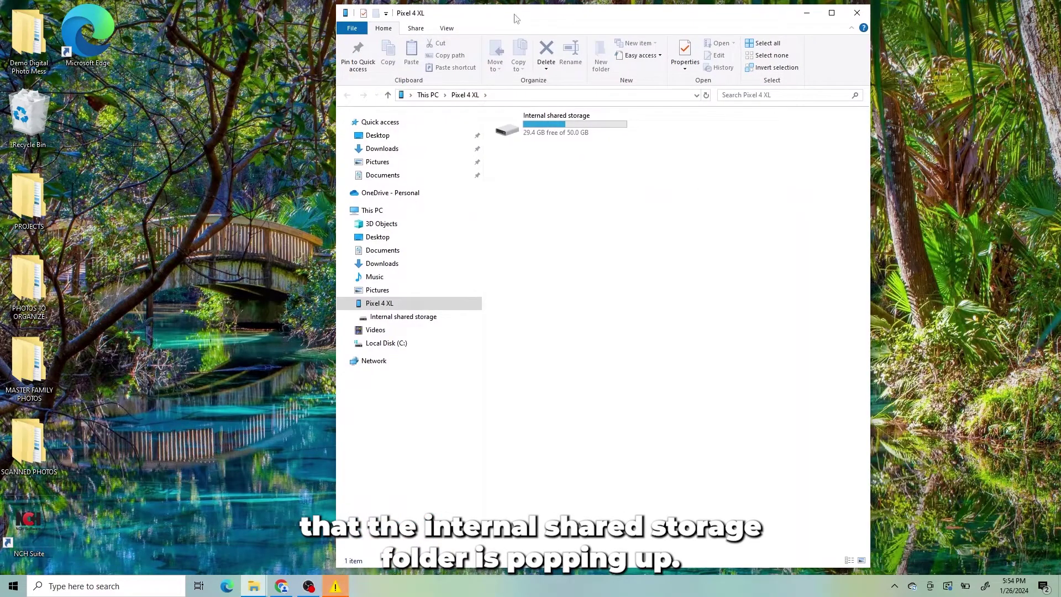
{"action": "double_click", "coordinate": [553, 135]}
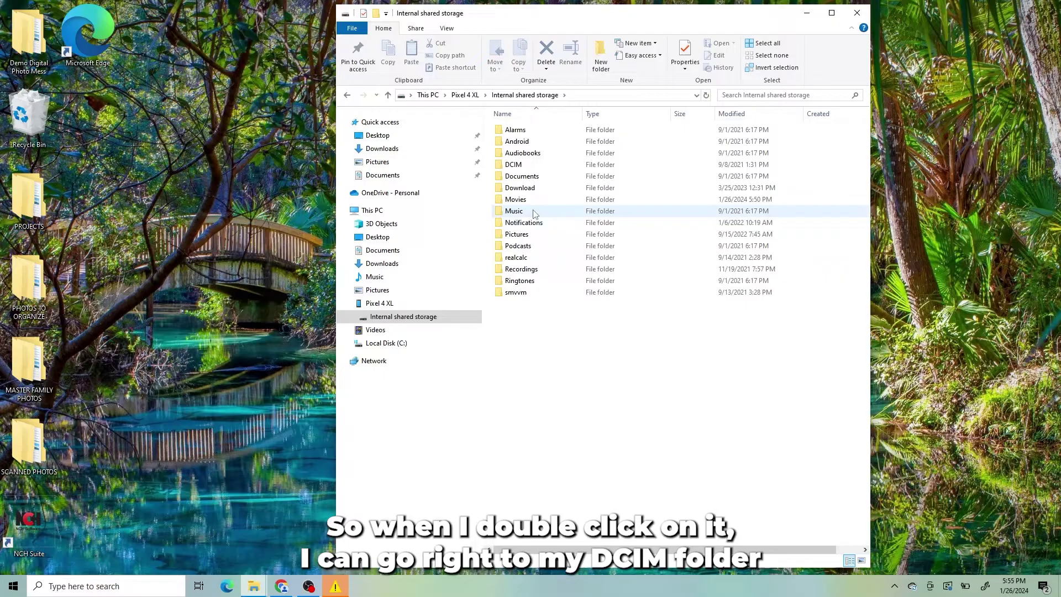
{"action": "left_click", "coordinate": [529, 167]}
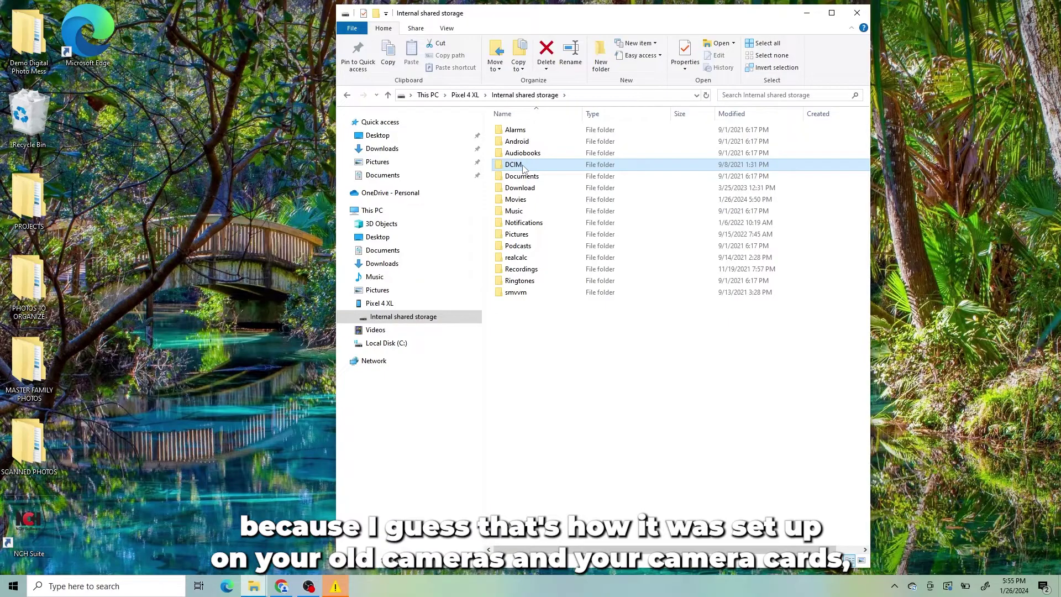
{"action": "double_click", "coordinate": [532, 169]}
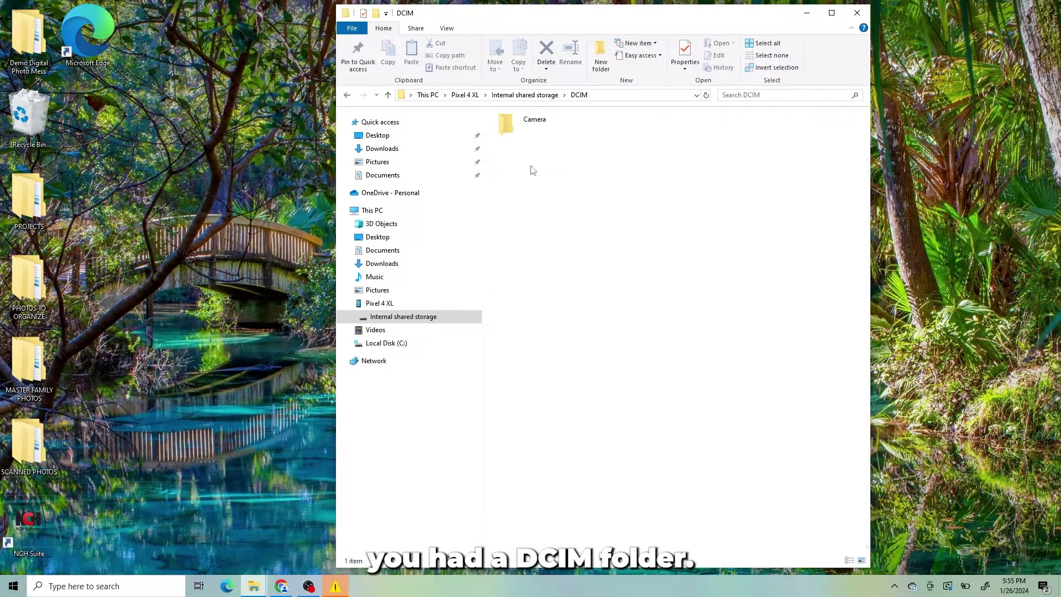
{"action": "double_click", "coordinate": [534, 129]}
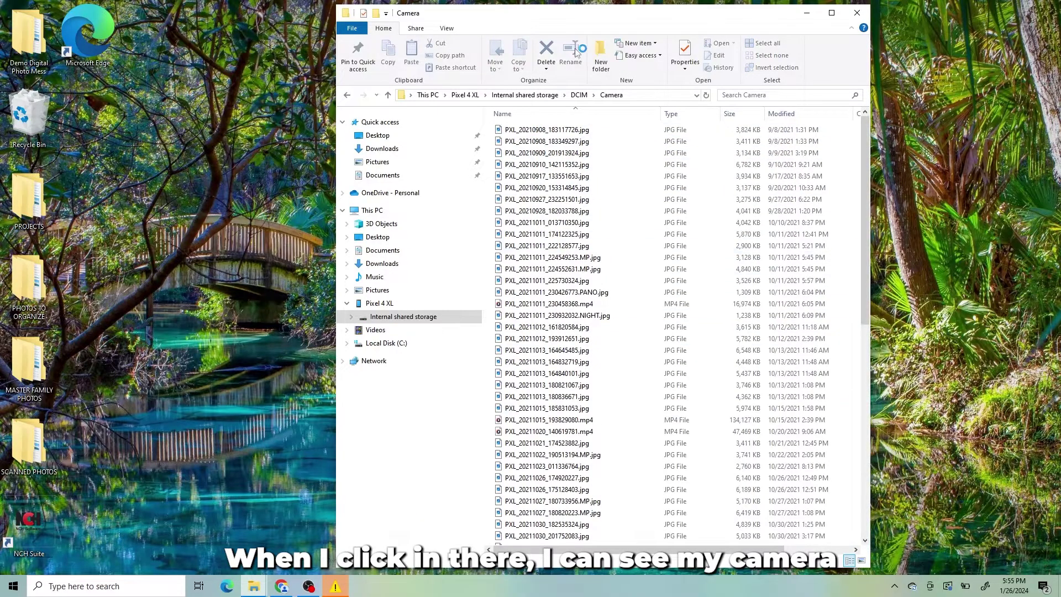
Narrow the Name column and scroll to the newest 1/16/2024 photos among 608 items.
{"action": "left_click_drag", "start_coordinate": [580, 16], "coordinate": [417, 13]}
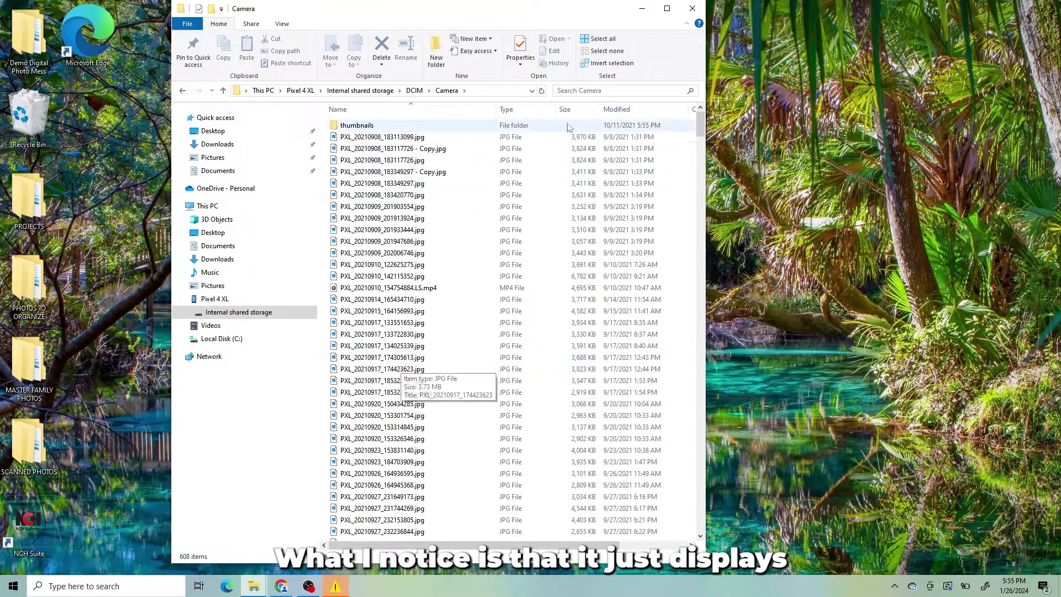
{"action": "left_click_drag", "start_coordinate": [496, 110], "coordinate": [453, 112]}
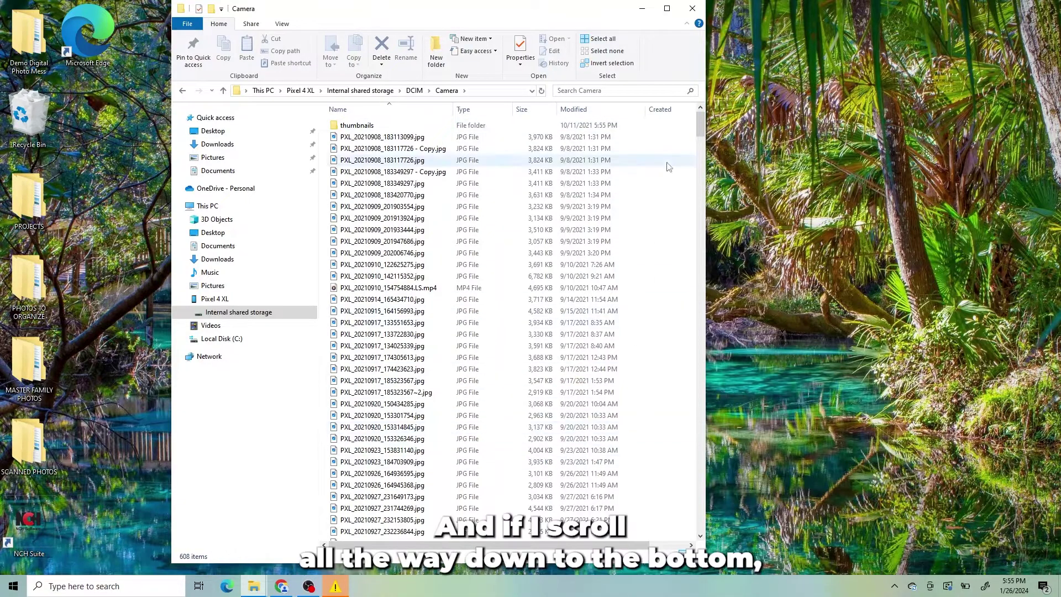
{"action": "left_click_drag", "start_coordinate": [700, 124], "coordinate": [692, 539]}
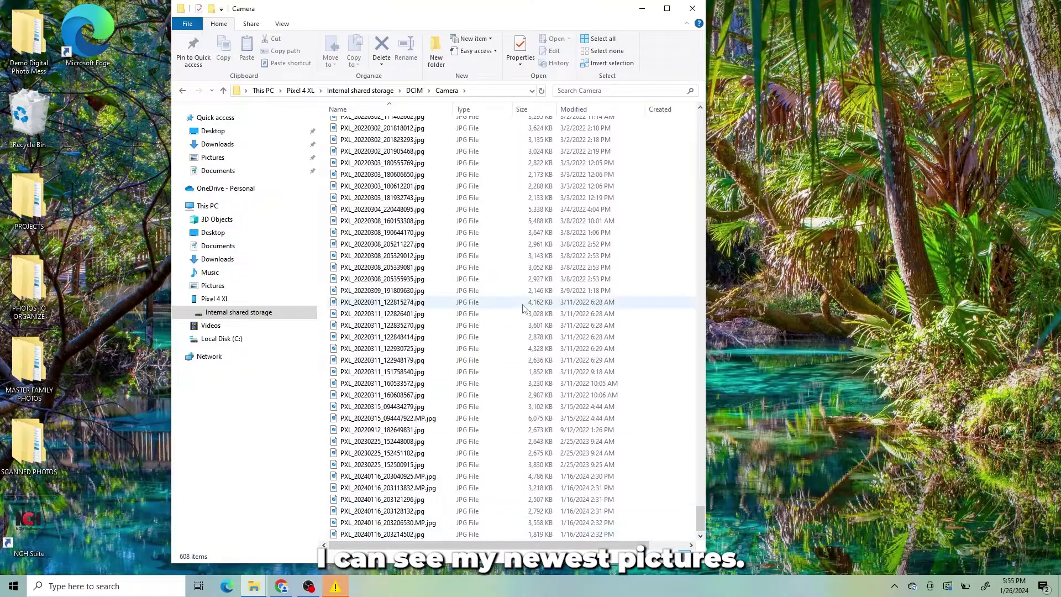
{"action": "left_click_drag", "start_coordinate": [473, 10], "coordinate": [383, 17]}
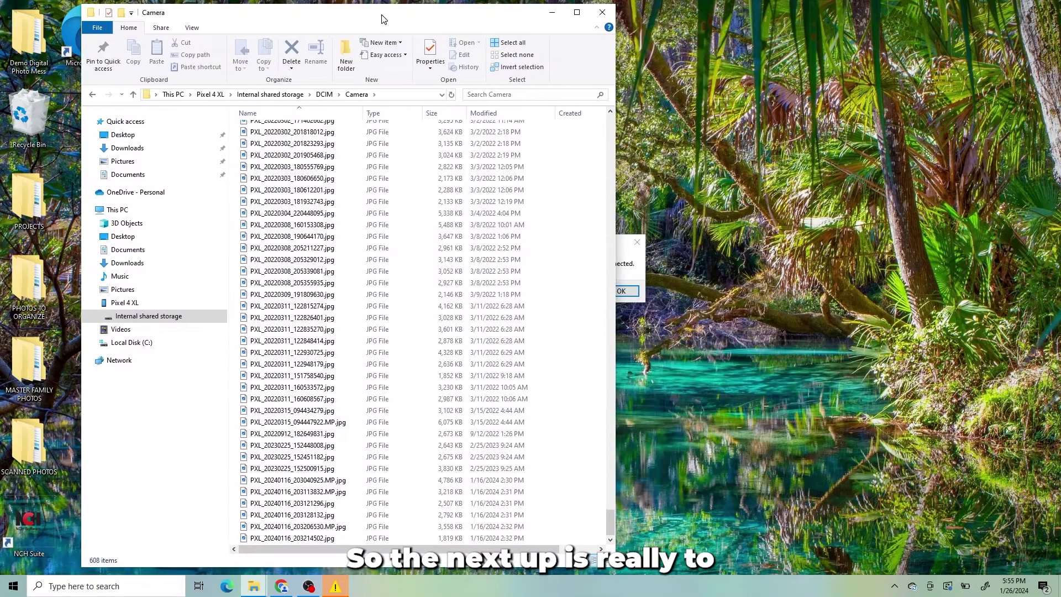
Open a second File Explorer window beside the Camera window, showing Pictures.
{"action": "right_click", "coordinate": [254, 591]}
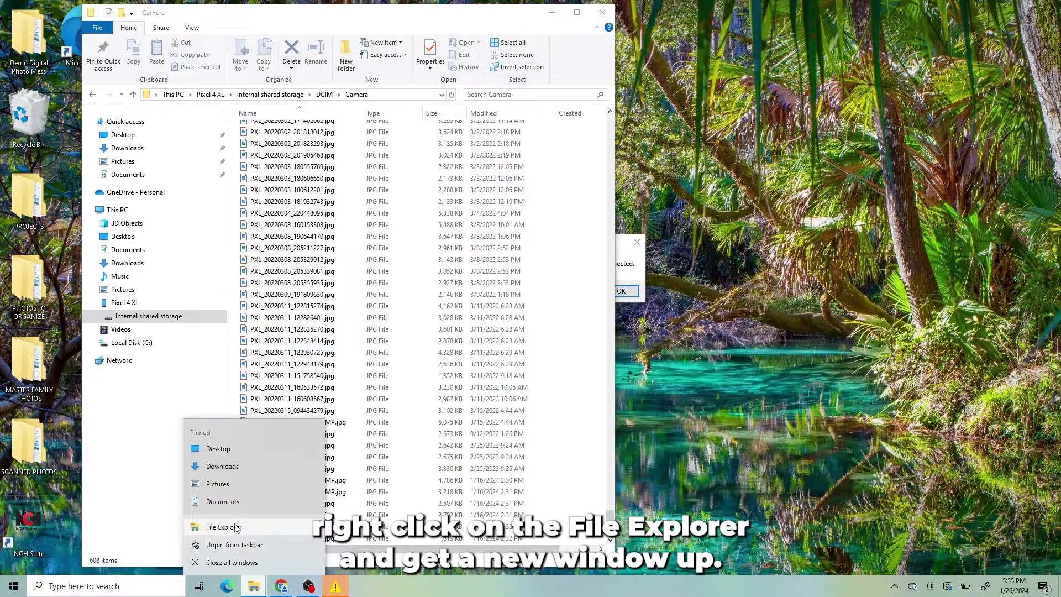
{"action": "left_click", "coordinate": [224, 527]}
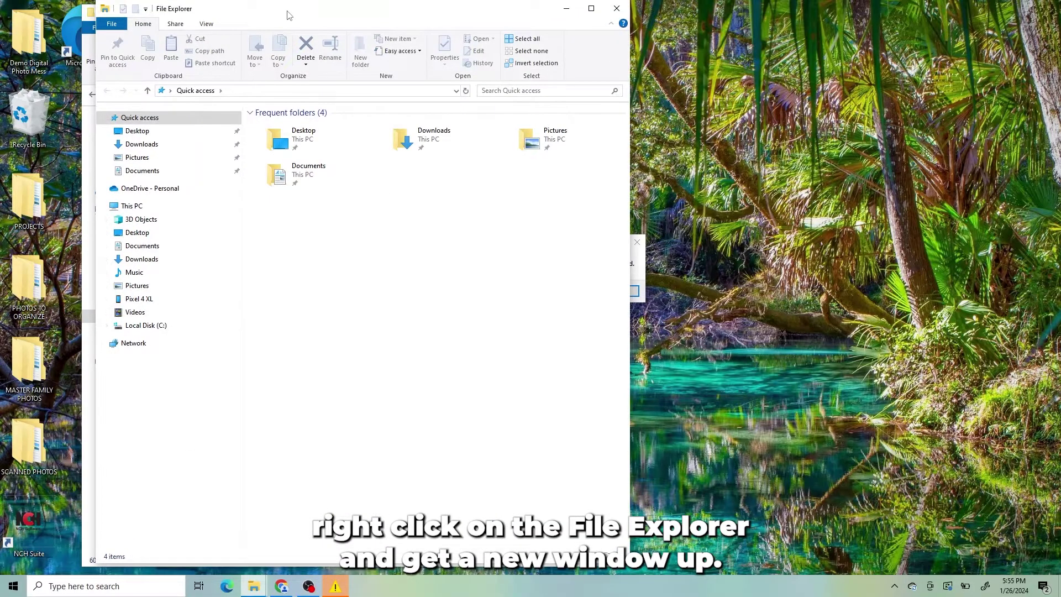
{"action": "left_click_drag", "start_coordinate": [287, 15], "coordinate": [707, 22]}
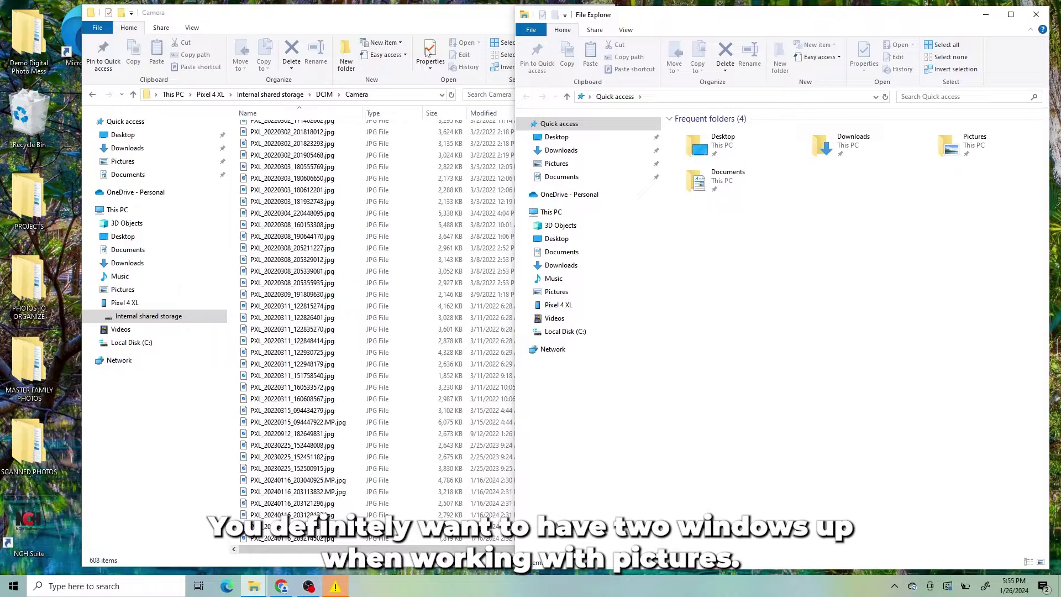
{"action": "left_click_drag", "start_coordinate": [395, 23], "coordinate": [336, 23]}
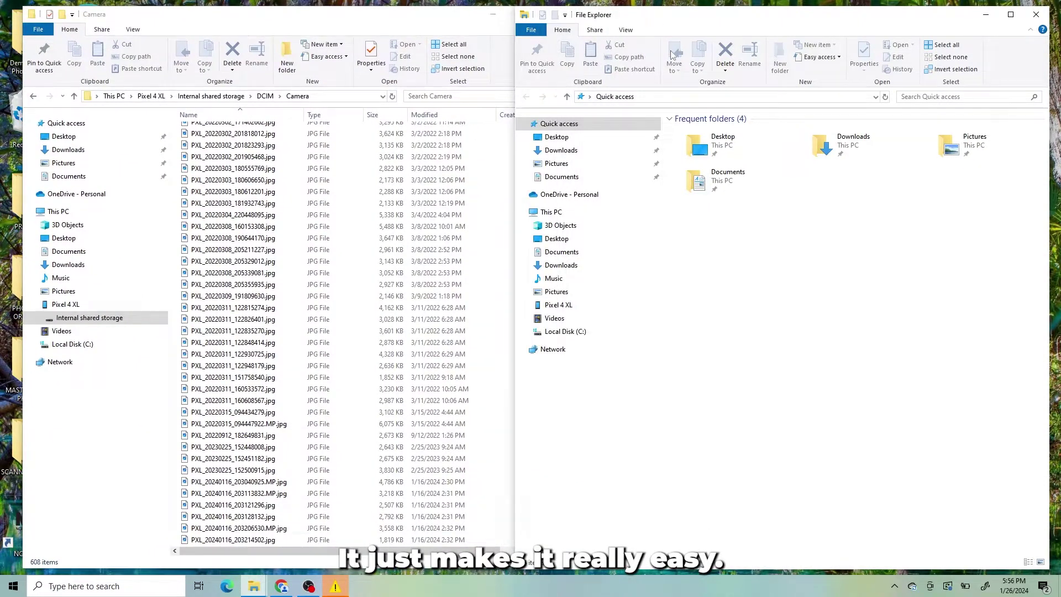
{"action": "left_click", "coordinate": [564, 294]}
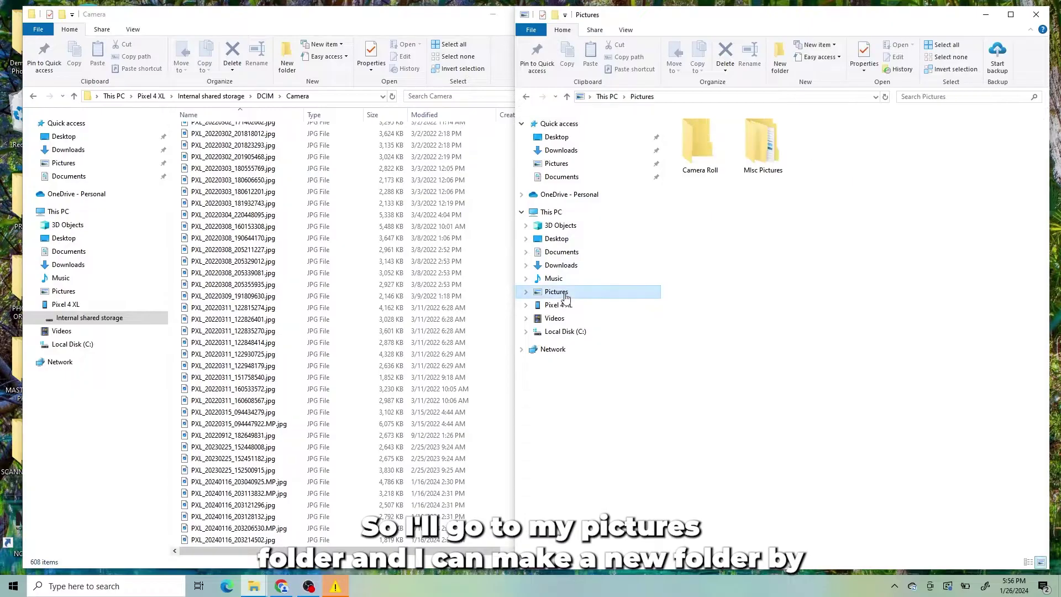
Create a new folder in Pictures named '2024-01-26 Android Phone Transfer'.
{"action": "right_click", "coordinate": [704, 206]}
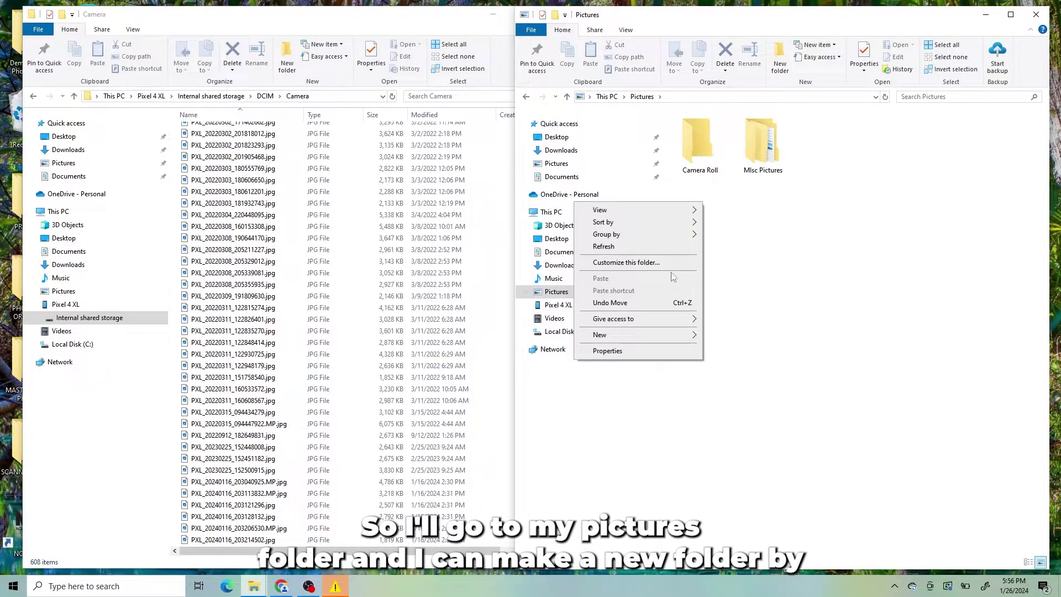
{"action": "mouse_move", "coordinate": [661, 338]}
{"action": "left_click", "coordinate": [743, 338]}
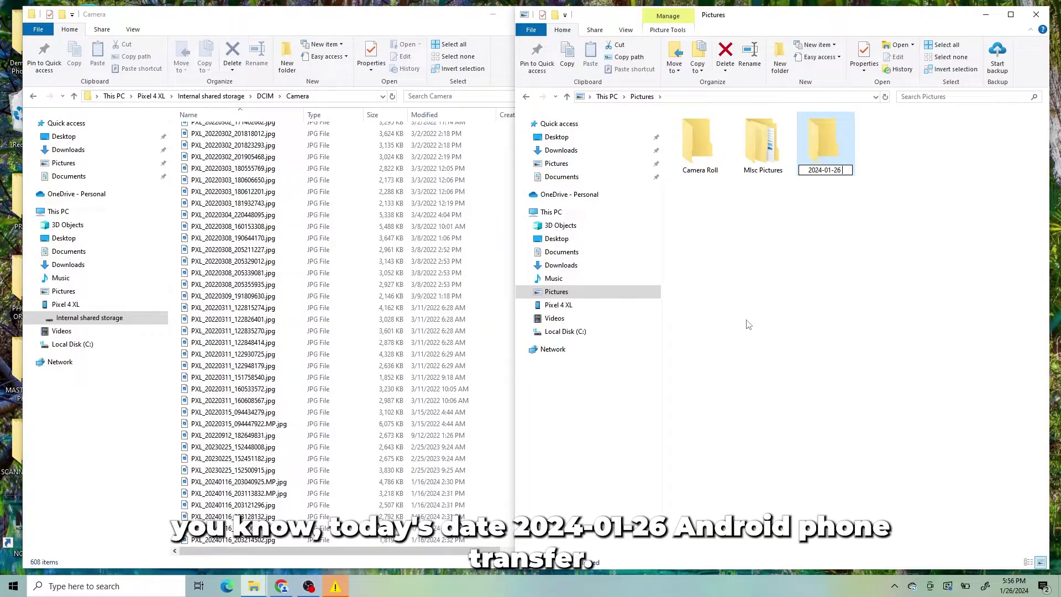
{"action": "type", "text": "oid Phne"}
{"action": "key", "text": "BackSpace"}
{"action": "key", "text": "BackSpace"}
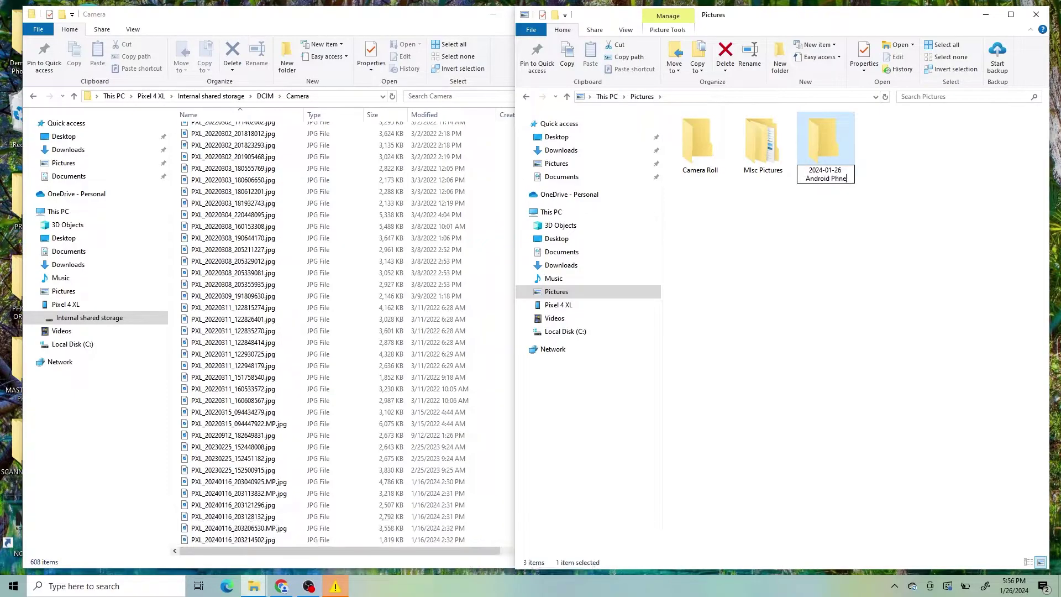
{"action": "type", "text": "o"}
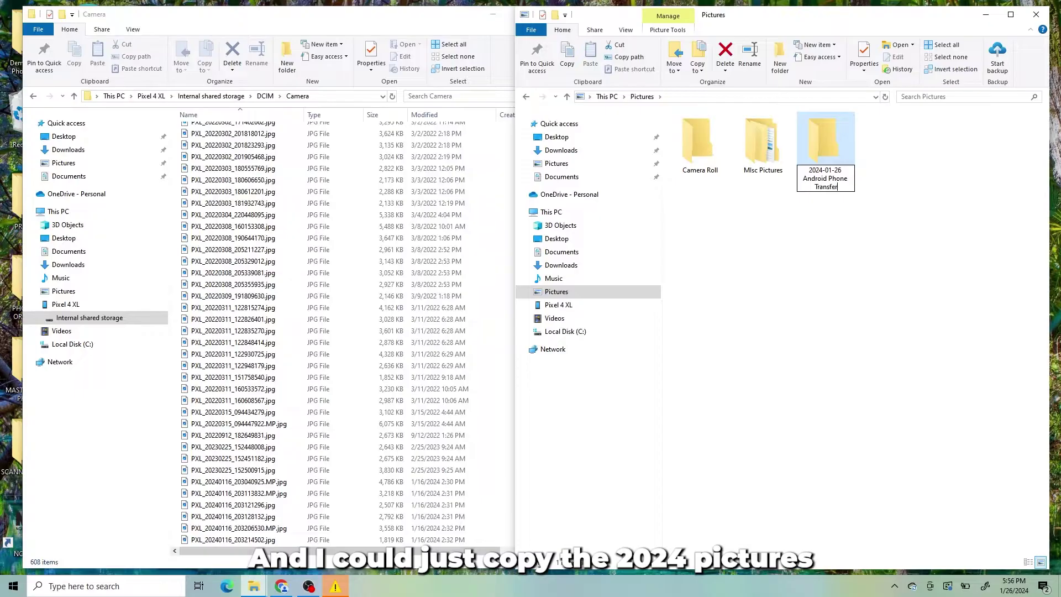
{"action": "type", "text": "ne Transfer"}
{"action": "key", "text": "Return"}
{"action": "left_click", "coordinate": [265, 400]}
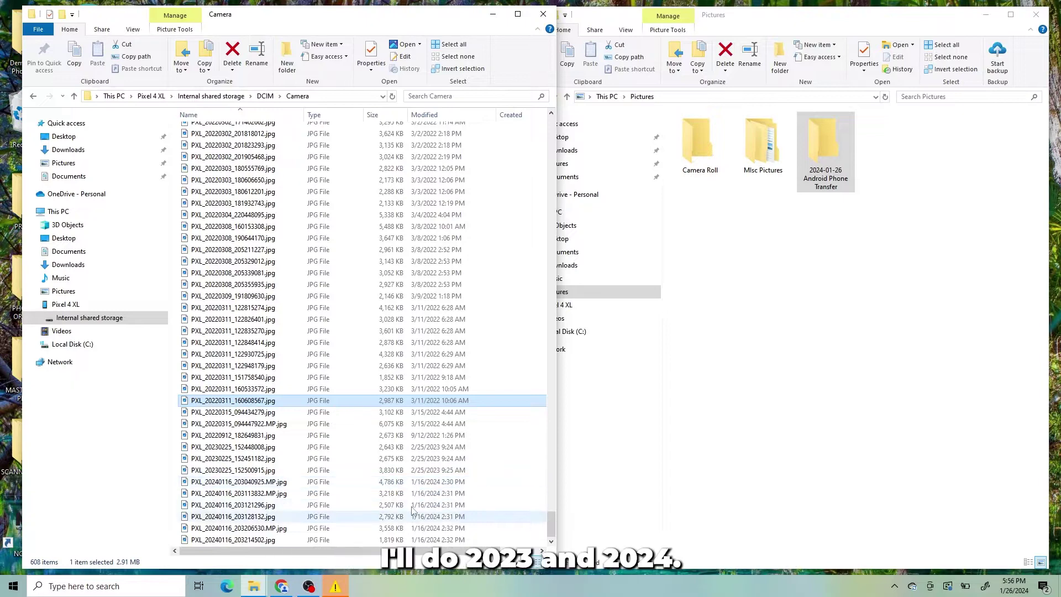
Copy the nine newest 2023–2024 Camera photos (27.1 MB) into '2024-01-26 Android Phone Transfer'.
{"action": "left_click", "coordinate": [406, 449]}
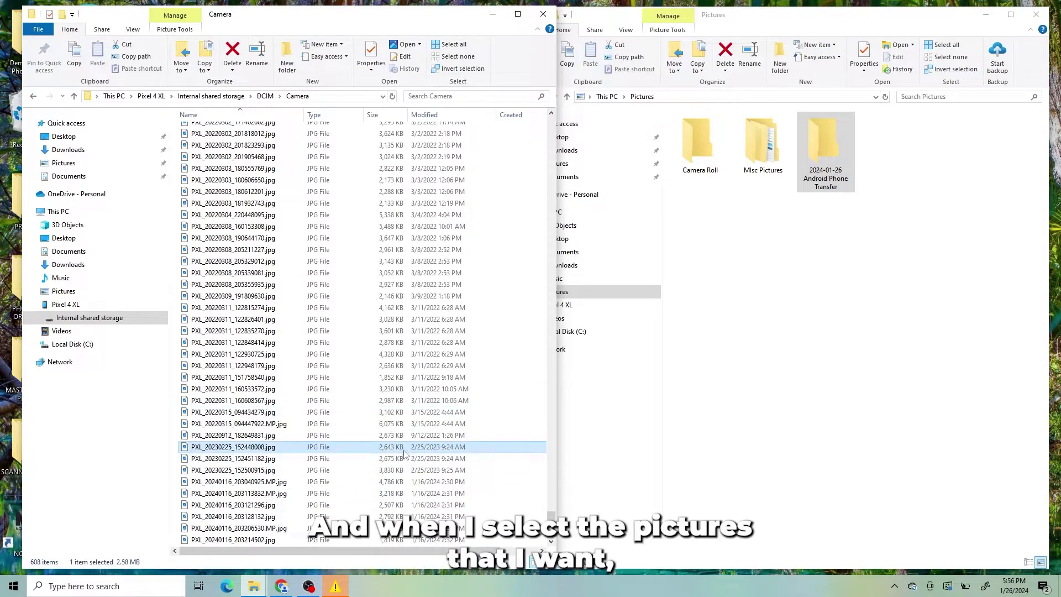
{"action": "left_click", "coordinate": [425, 541], "text": "shift"}
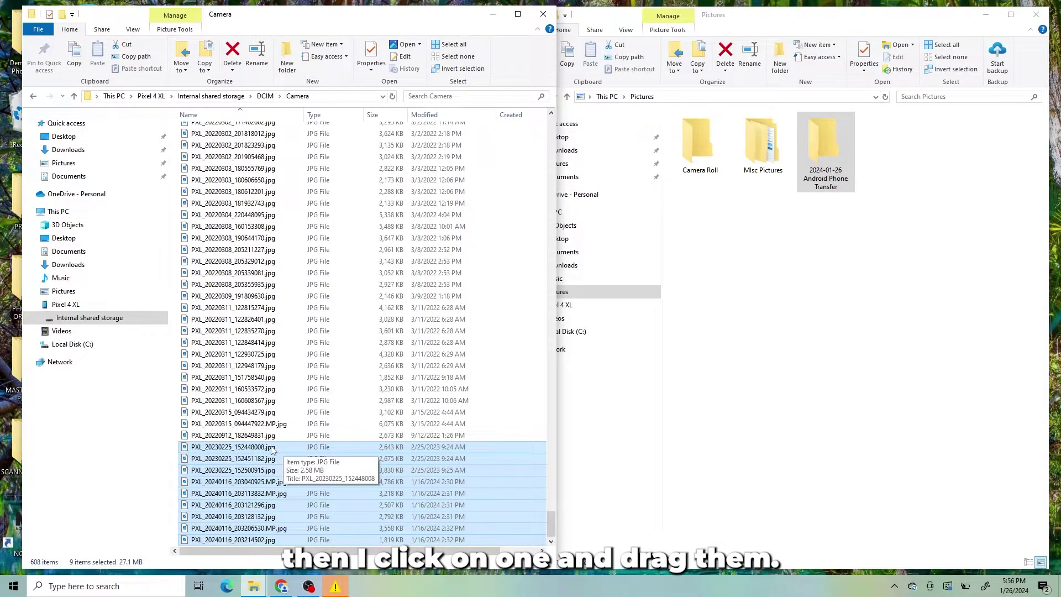
{"action": "left_click_drag", "start_coordinate": [272, 451], "coordinate": [854, 184]}
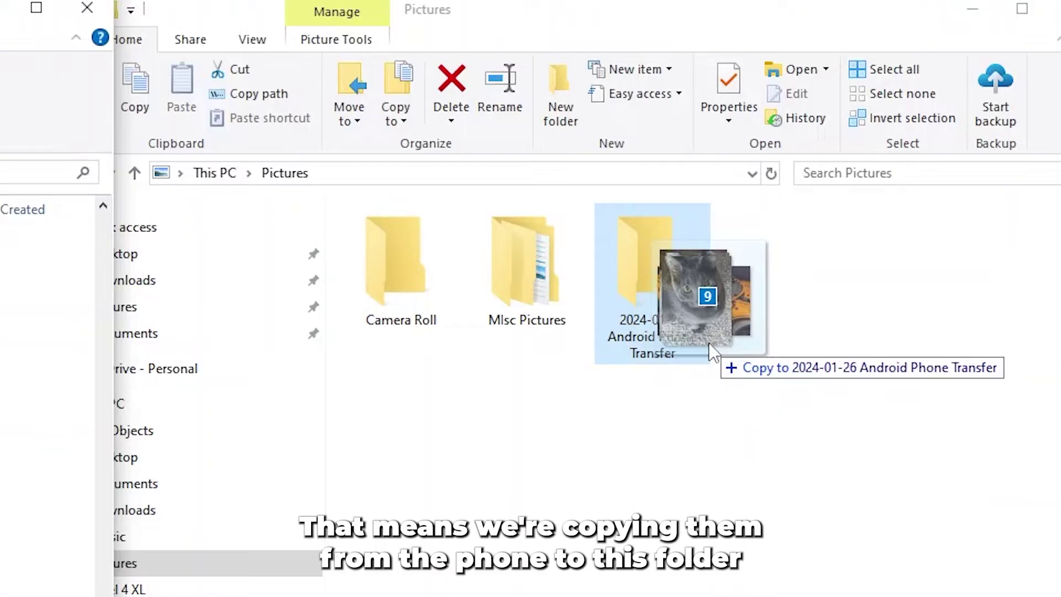
{"action": "left_click_drag", "start_coordinate": [711, 347], "coordinate": [711, 348]}
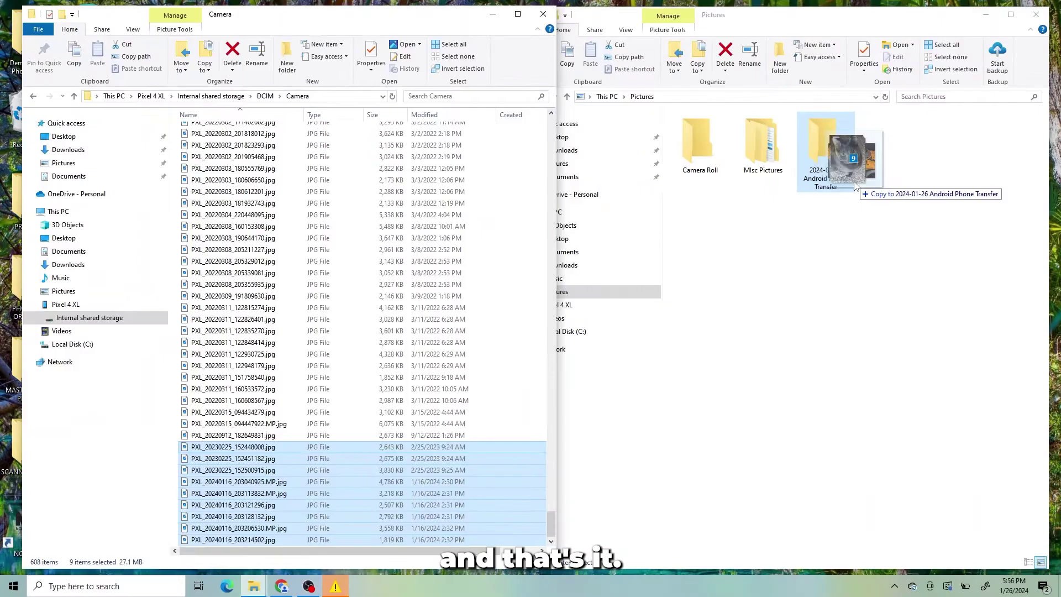
{"action": "left_click_drag", "start_coordinate": [855, 185], "coordinate": [843, 173]}
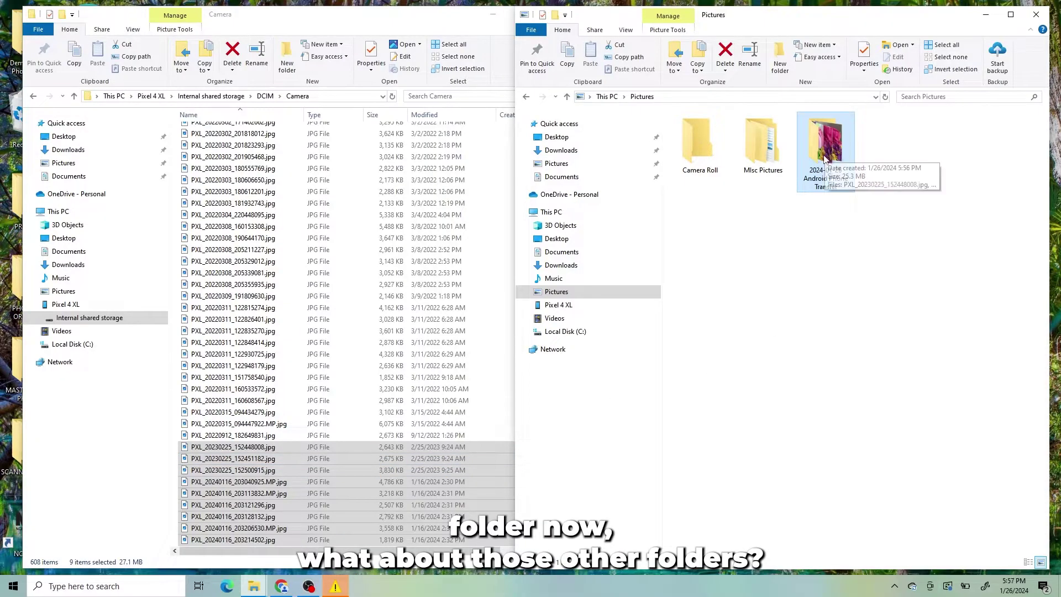
Go back to internal shared storage and open the phone's Pictures folder.
{"action": "left_click", "coordinate": [231, 103]}
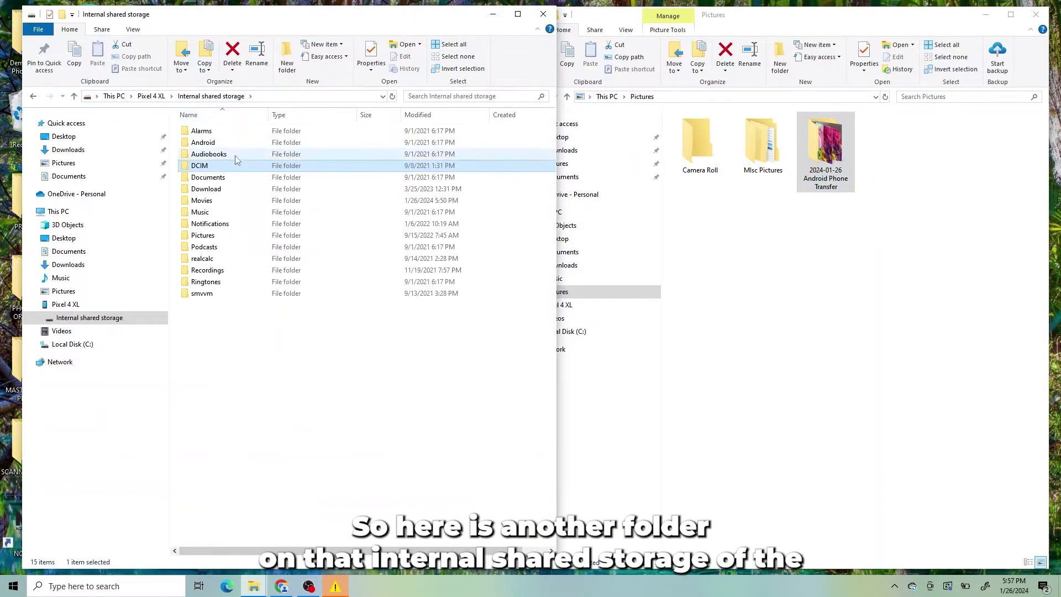
{"action": "double_click", "coordinate": [224, 240]}
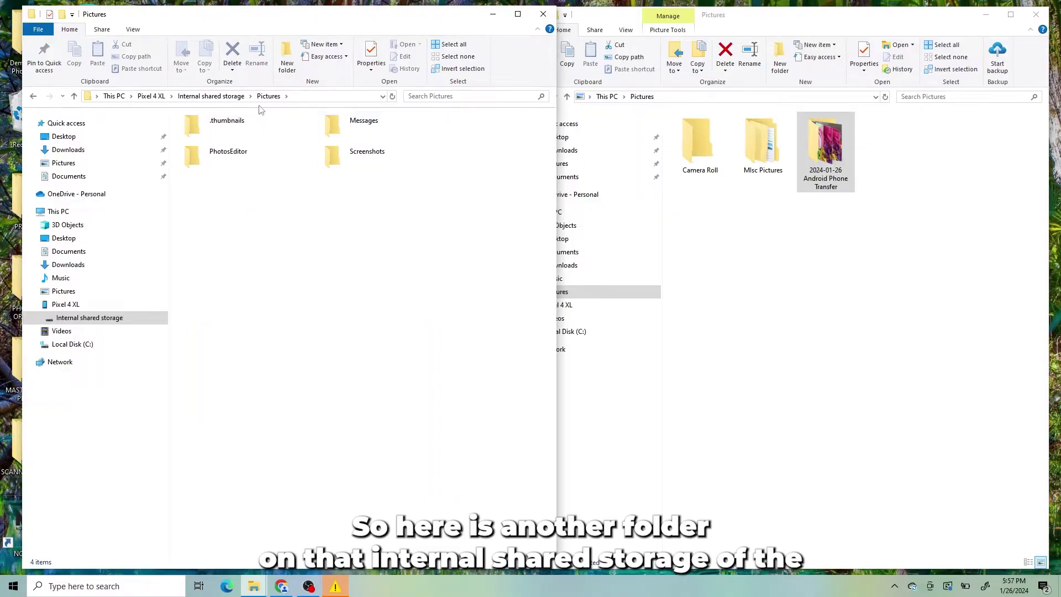
{"action": "left_click", "coordinate": [209, 97]}
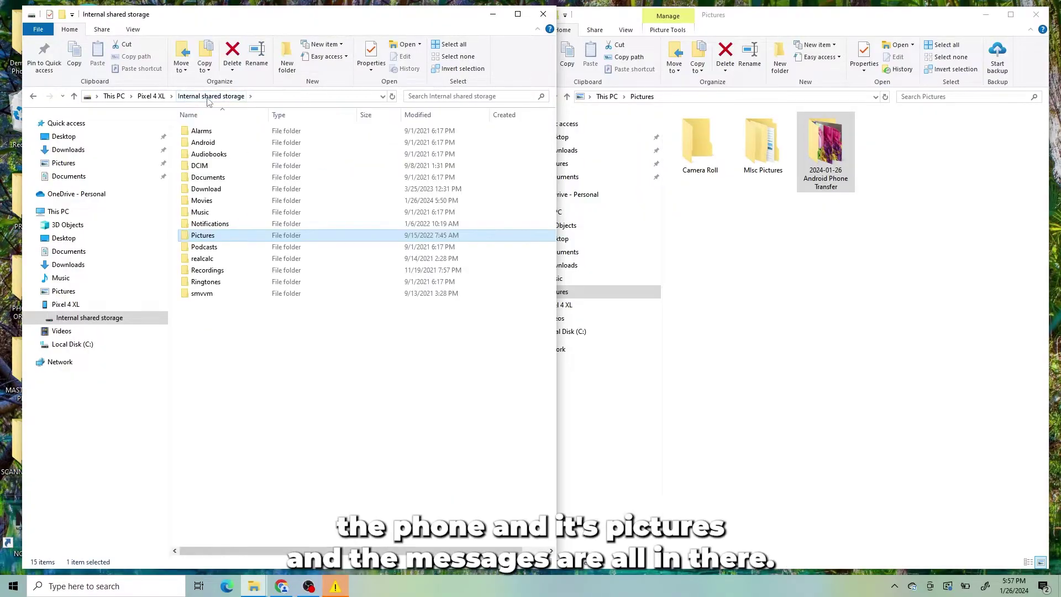
{"action": "double_click", "coordinate": [219, 239]}
Browse the Messages and Screenshots subfolders, then return to internal shared storage.
{"action": "double_click", "coordinate": [358, 136]}
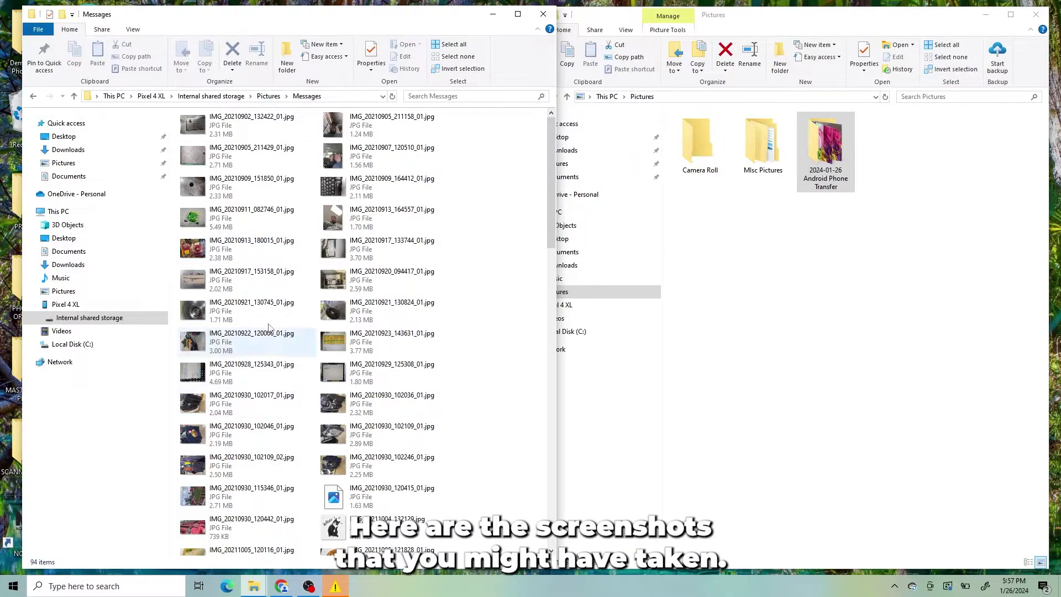
{"action": "left_click", "coordinate": [268, 96]}
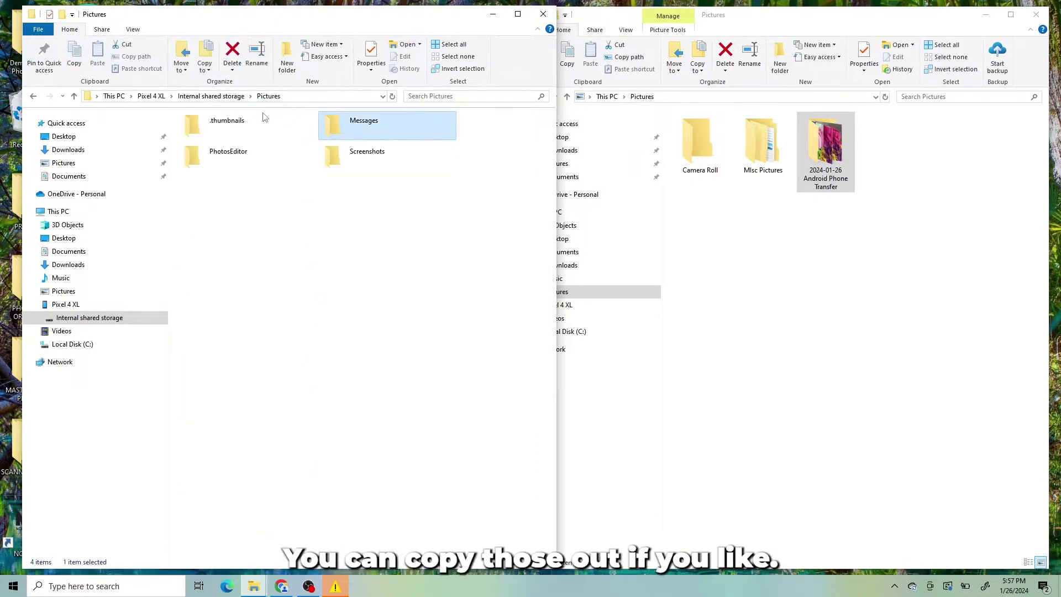
{"action": "double_click", "coordinate": [342, 162]}
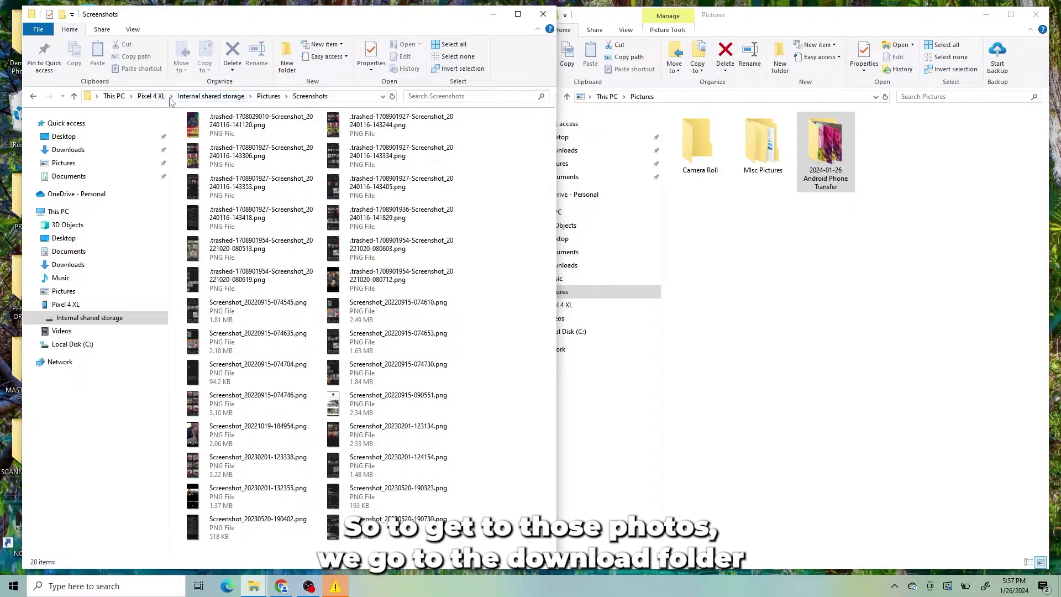
{"action": "left_click", "coordinate": [210, 96]}
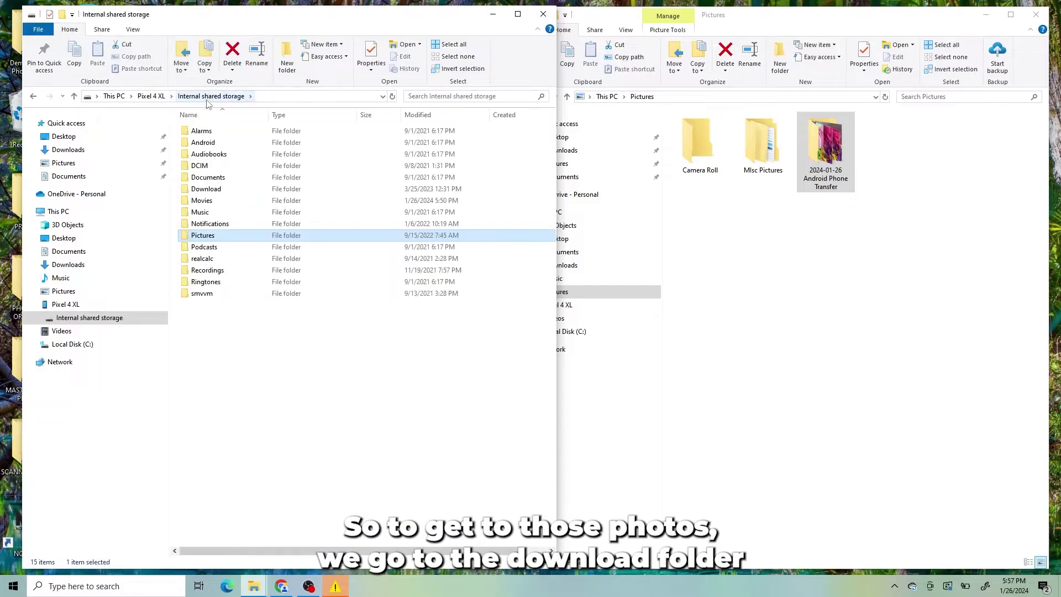
Open the phone's Download folder and group its 33 files by type.
{"action": "double_click", "coordinate": [220, 189]}
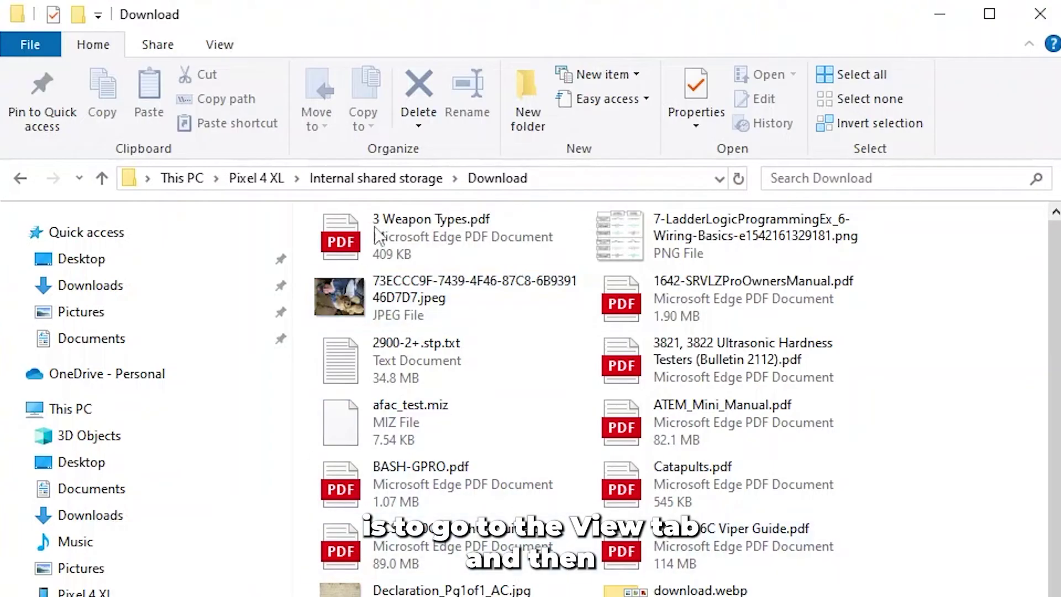
{"action": "left_click", "coordinate": [220, 45]}
{"action": "left_click", "coordinate": [561, 74]}
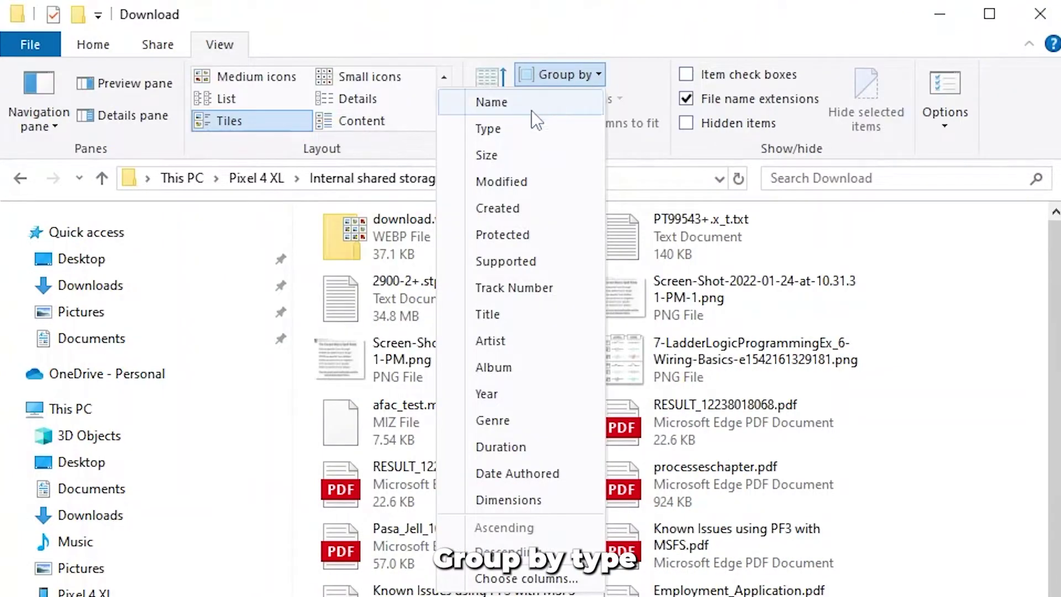
{"action": "left_click", "coordinate": [489, 128]}
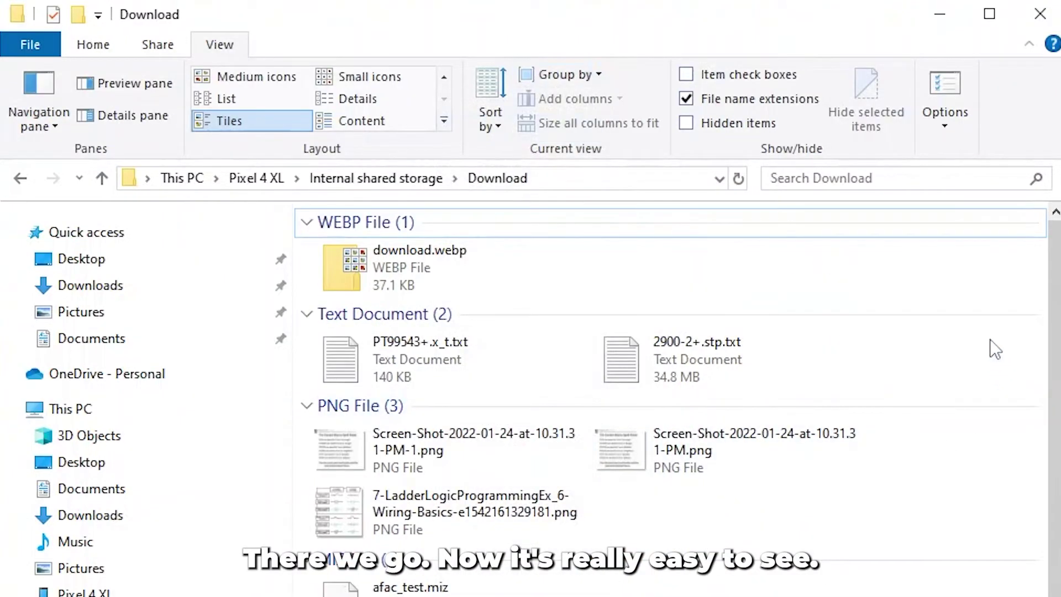
Copy the six JPG files and one JPEG image into the Android Phone Transfer folder.
{"action": "scroll", "coordinate": [1053, 306], "scroll_direction": "down", "scroll_amount": 10}
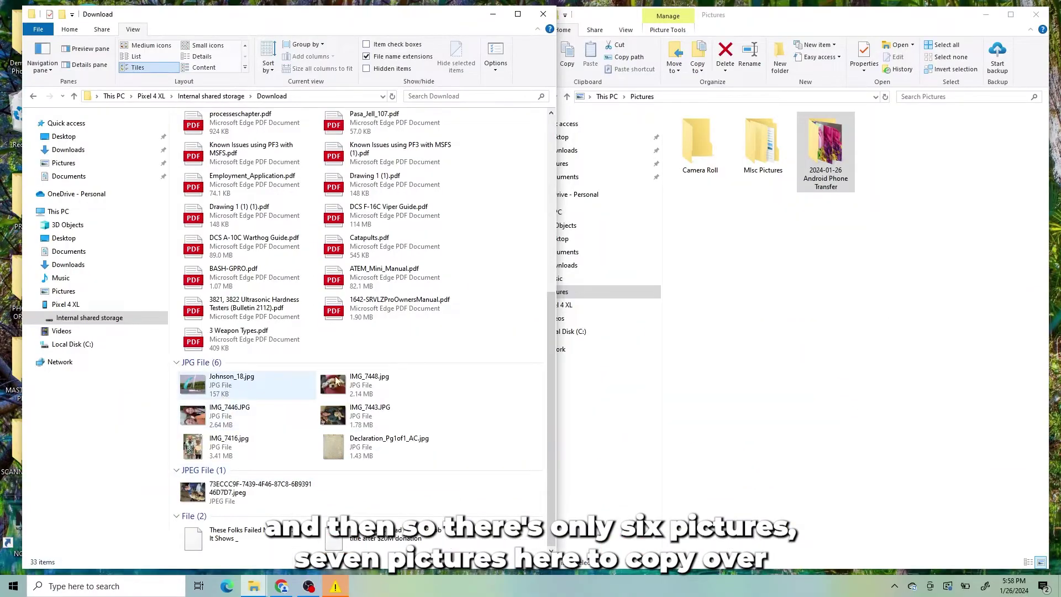
{"action": "left_click", "coordinate": [267, 397]}
{"action": "left_click", "coordinate": [260, 492], "text": "shift"}
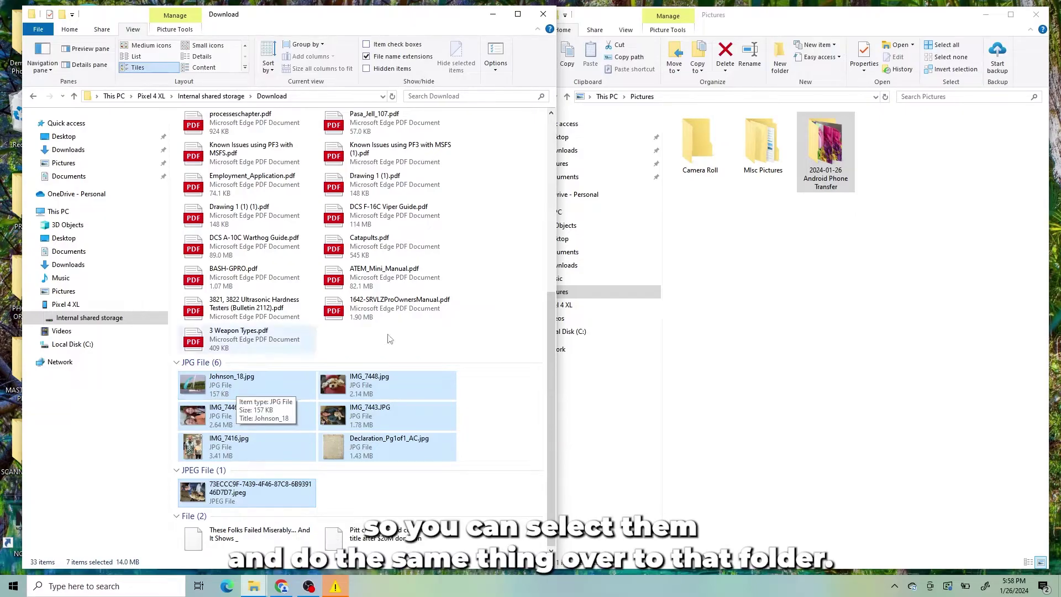
{"action": "left_click", "coordinate": [504, 429]}
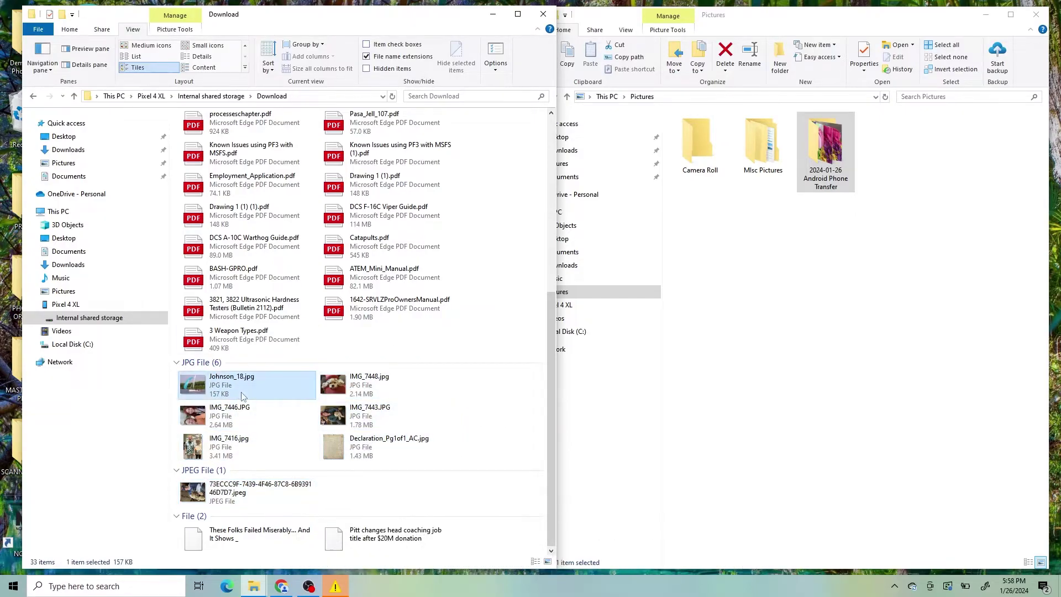
{"action": "left_click", "coordinate": [246, 489], "text": "shift"}
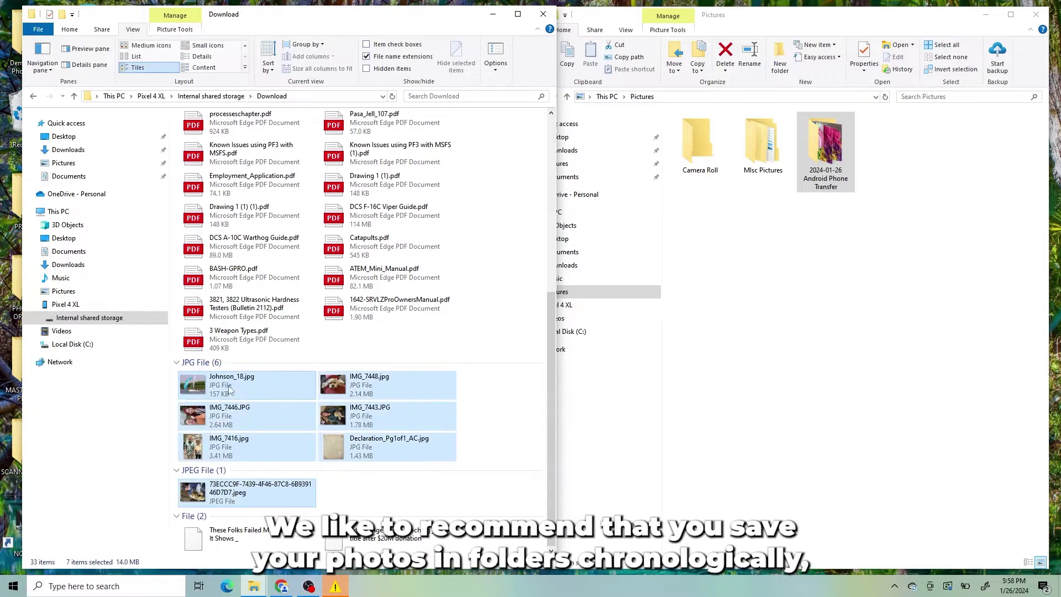
{"action": "left_click_drag", "start_coordinate": [217, 388], "coordinate": [836, 184]}
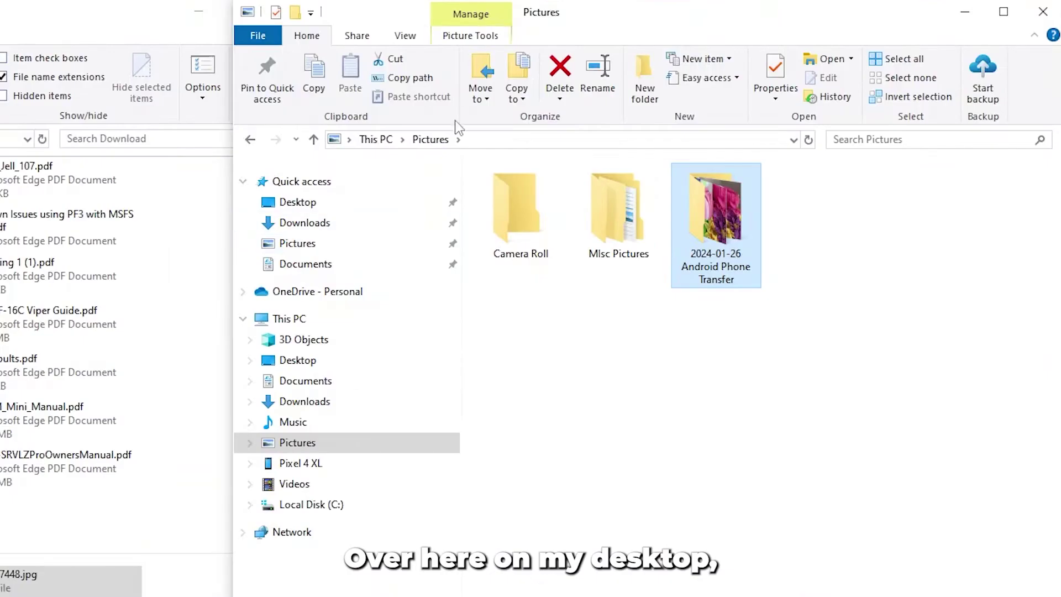
Open Desktop > MASTER FAMILY PHOTOS > 2020s Photos > 2022 Photos to show its monthly folders.
{"action": "left_click", "coordinate": [581, 139]}
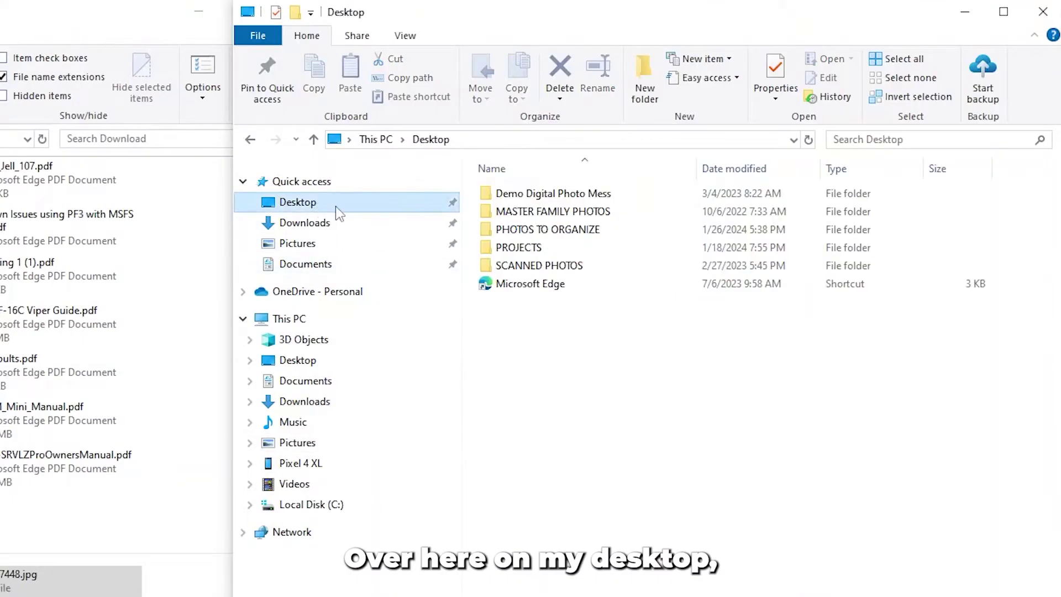
{"action": "double_click", "coordinate": [562, 213]}
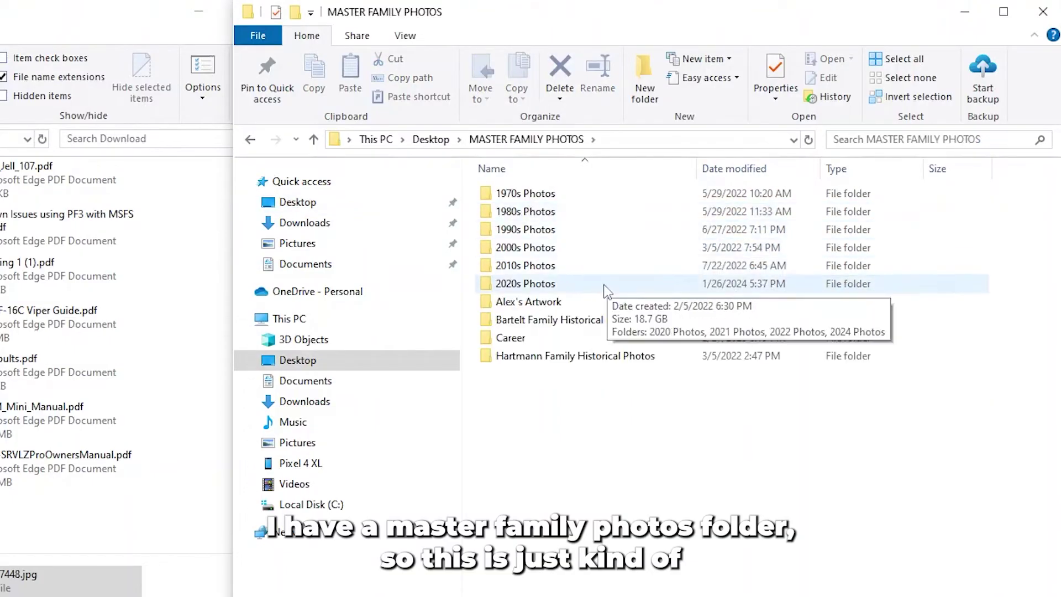
{"action": "double_click", "coordinate": [557, 283]}
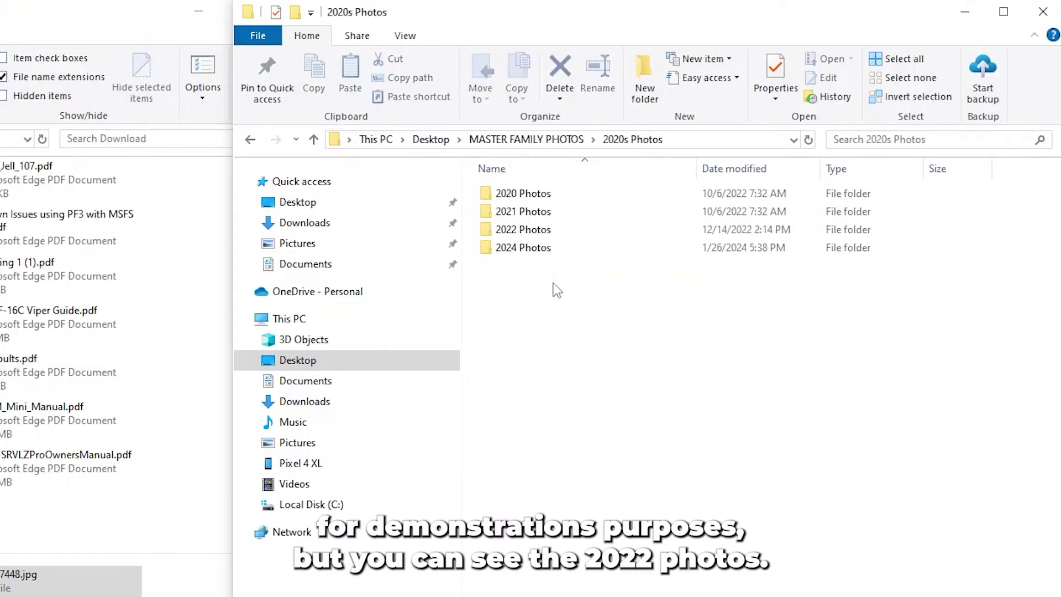
{"action": "double_click", "coordinate": [553, 229]}
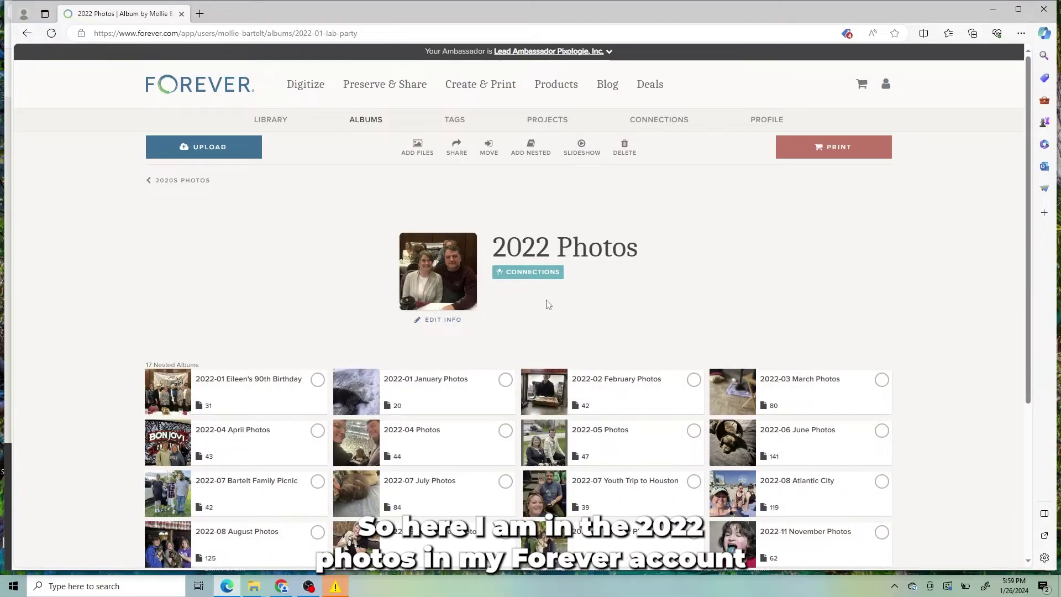
Scroll Forever's 2022 Photos album down through its 17 nested albums to 2022-12 December Photos.
{"action": "scroll", "coordinate": [549, 305], "scroll_direction": "down", "scroll_amount": 2}
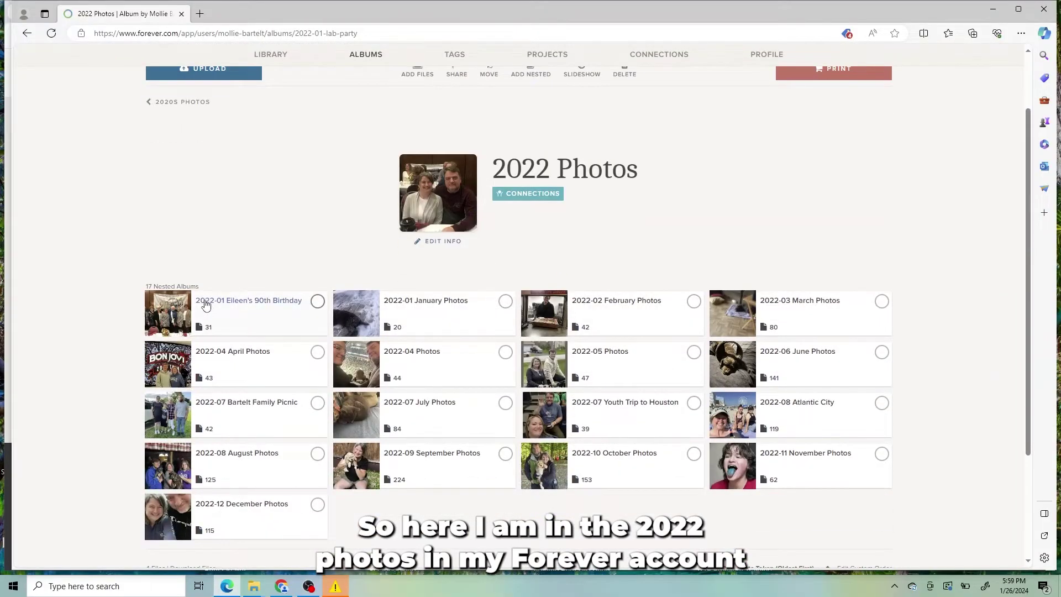